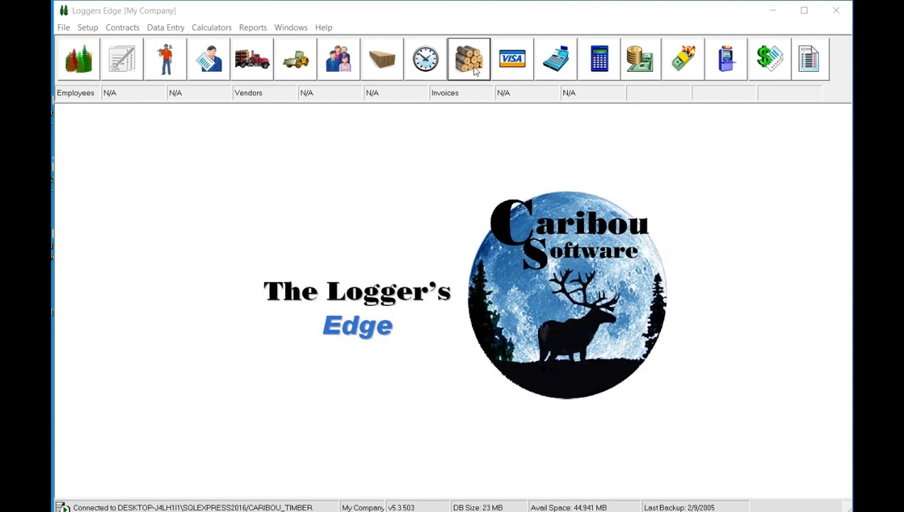
# Start a new load ticket, examine its tract, trucking, ticket number and date fields, and cancel the ticket.
pyautogui.click(476, 71)
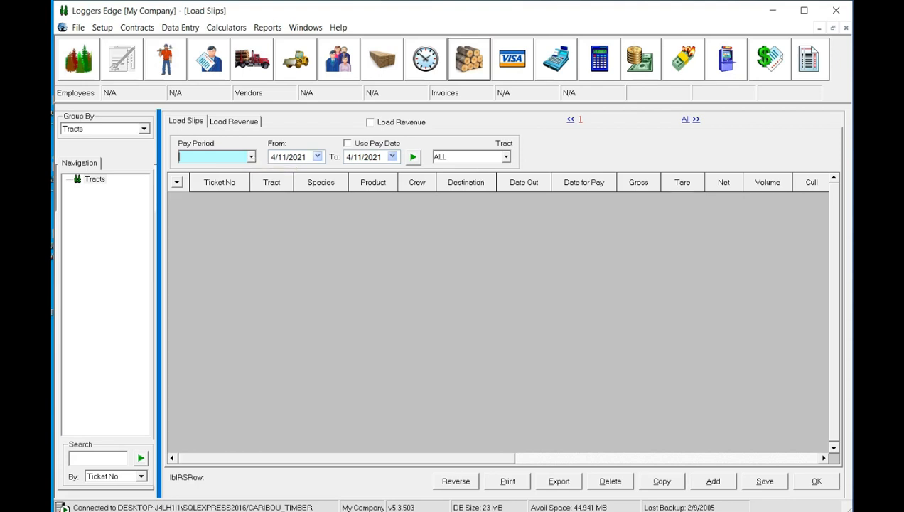
pyautogui.click(714, 484)
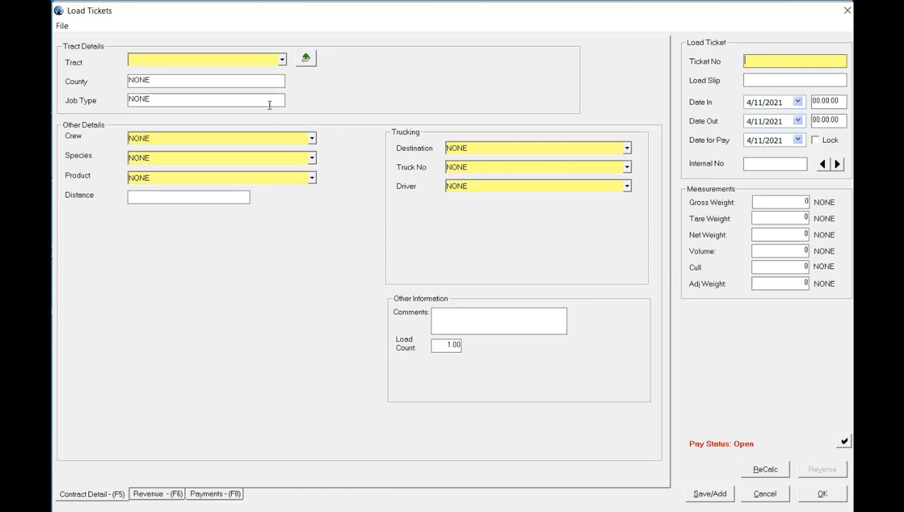
pyautogui.click(282, 62)
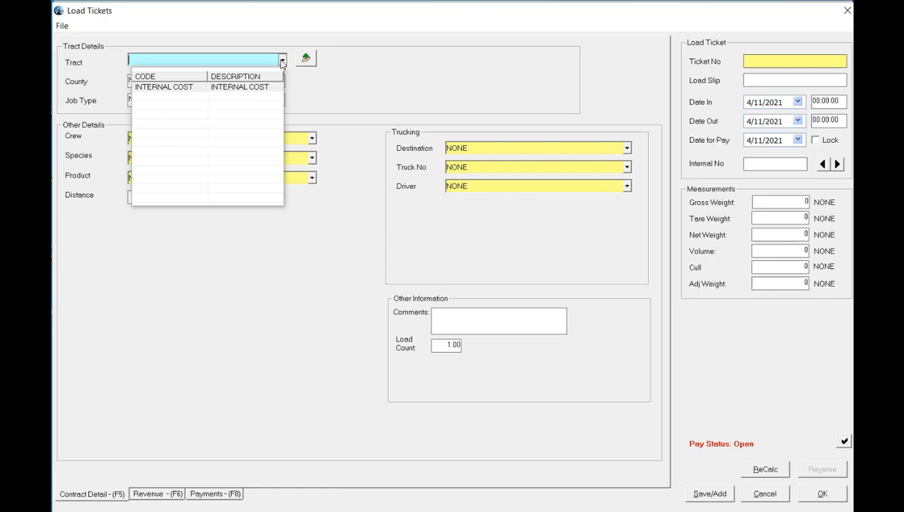
pyautogui.click(384, 100)
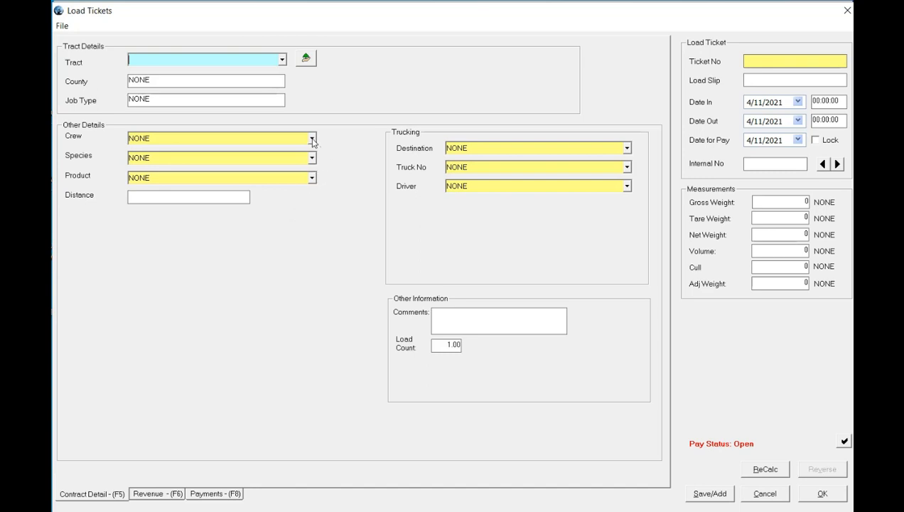
pyautogui.click(507, 148)
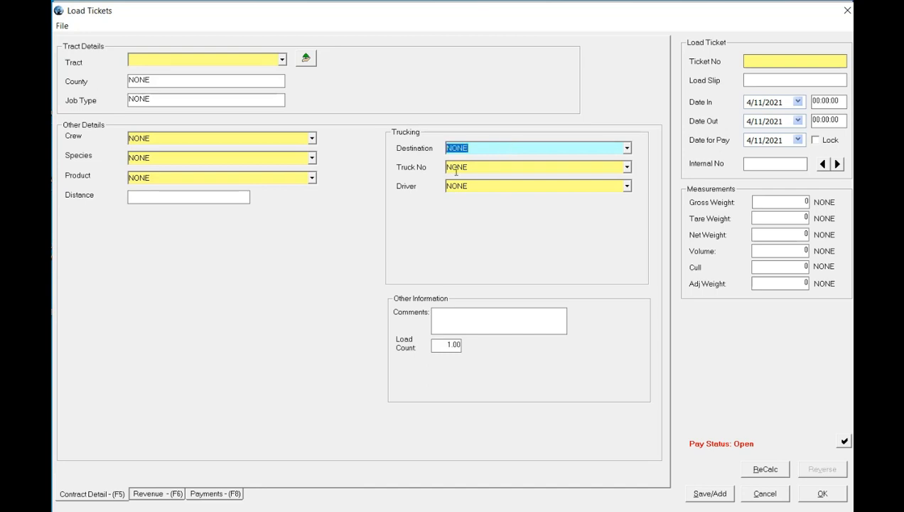
pyautogui.click(496, 169)
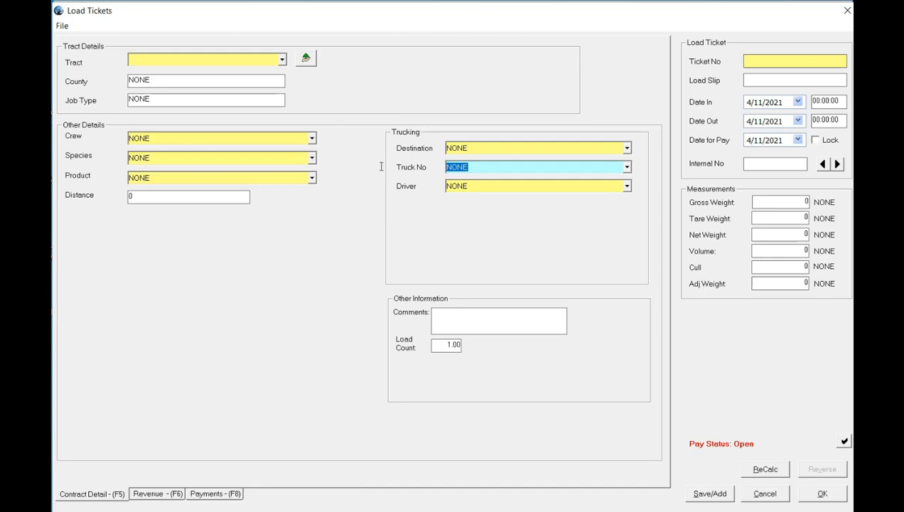
pyautogui.click(769, 60)
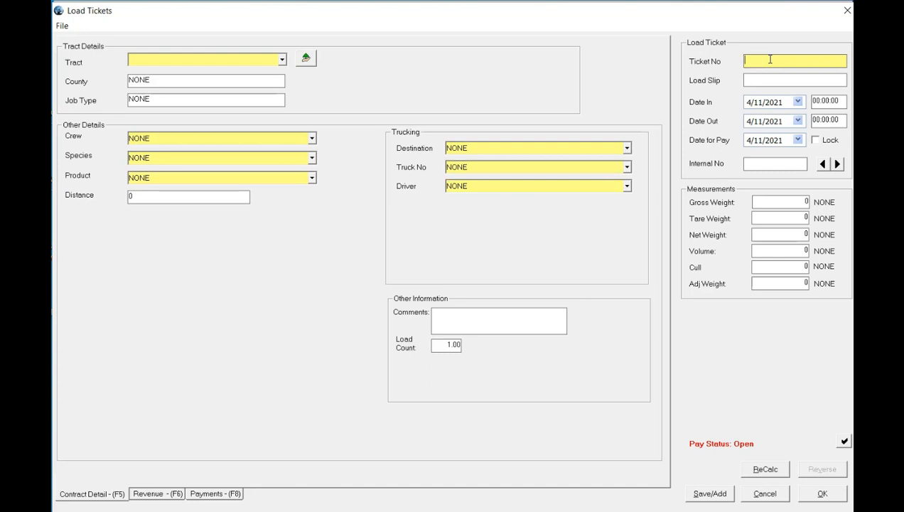
pyautogui.click(755, 102)
pyautogui.click(754, 495)
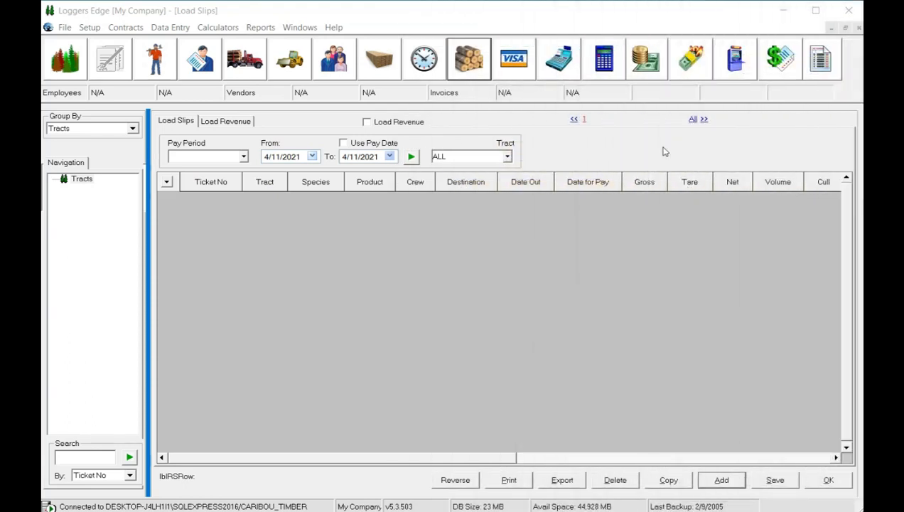
# Add a product with the code P-Pulp and the description Pine Pulp to the product setup list.
pyautogui.click(89, 29)
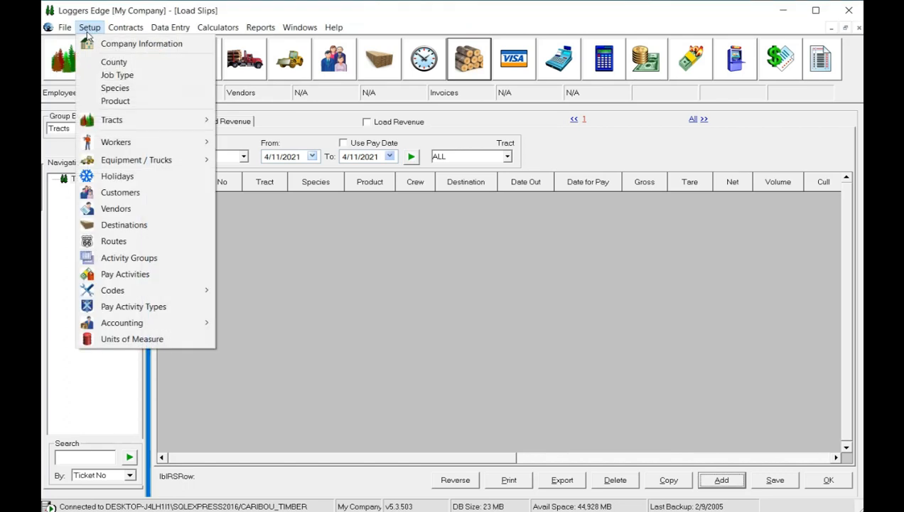
pyautogui.click(117, 104)
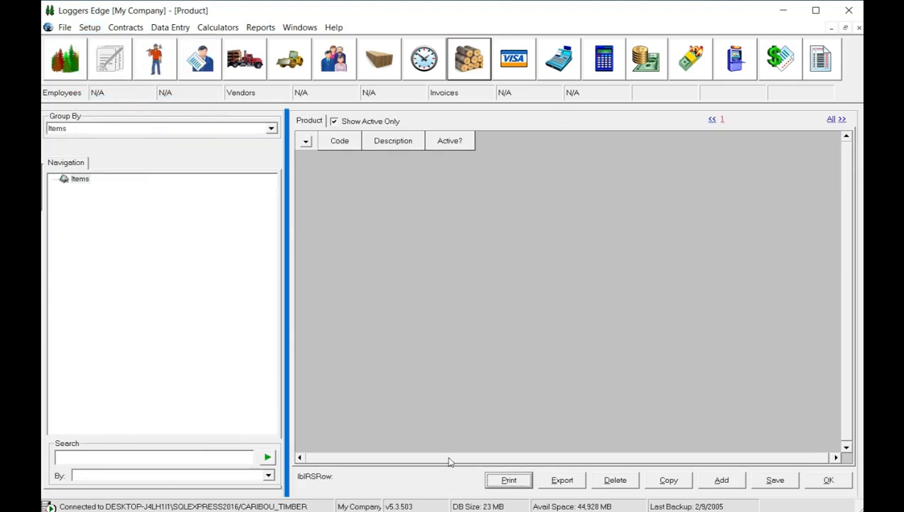
pyautogui.click(732, 486)
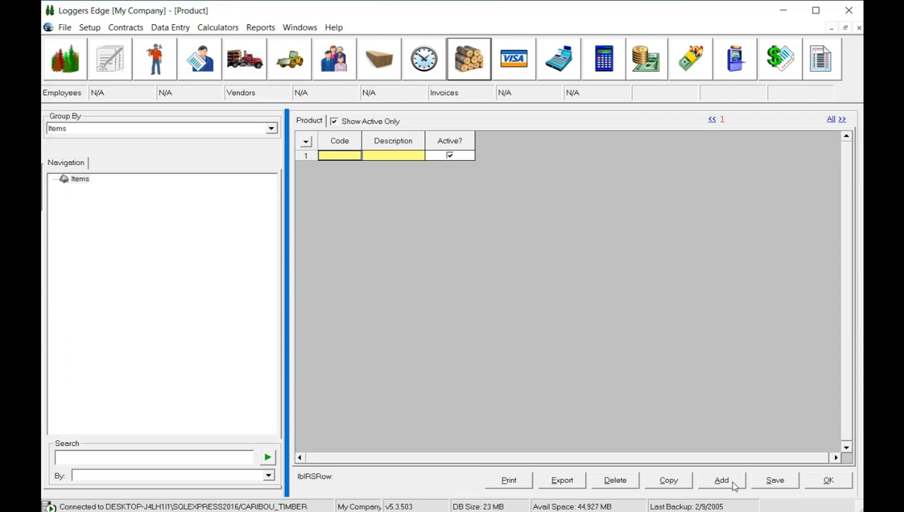
pyautogui.write('P-Pulp')
pyautogui.press('Tab')
pyautogui.write('Pine Pulp')
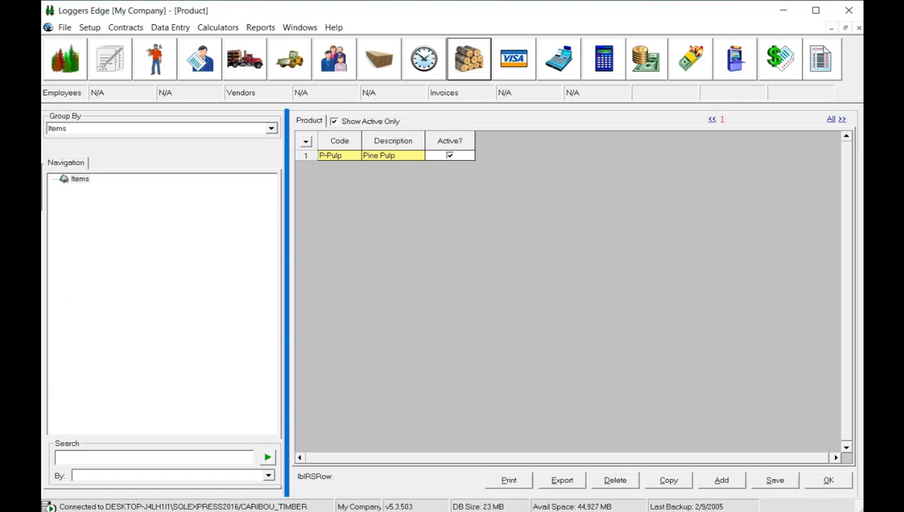
# Add a second product with code H-Pulp and description Hardwood Pulp, then save and close the product list.
pyautogui.click(728, 481)
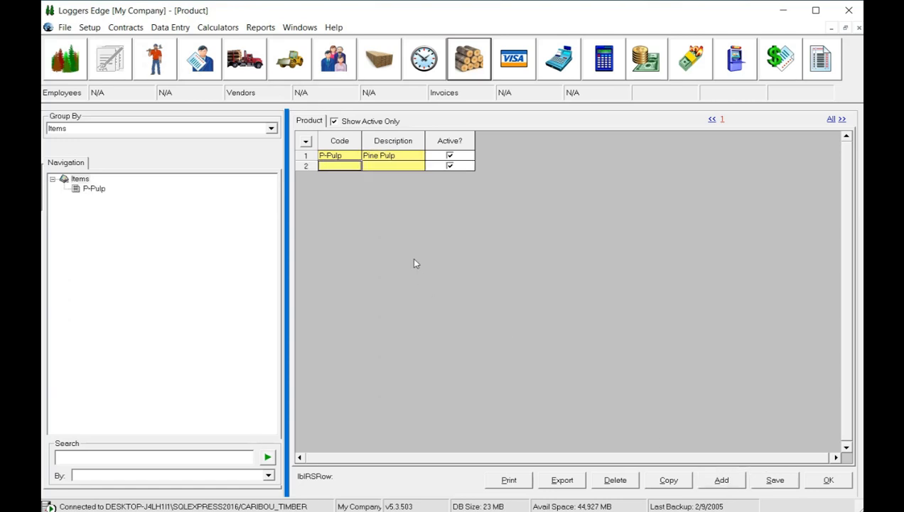
pyautogui.write('H-Pulp')
pyautogui.press('Tab')
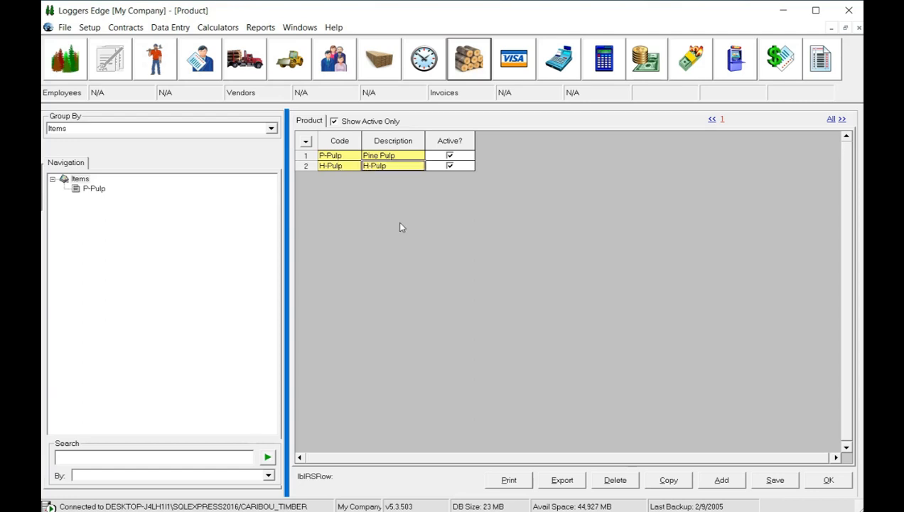
pyautogui.write('Hardwood Pulp')
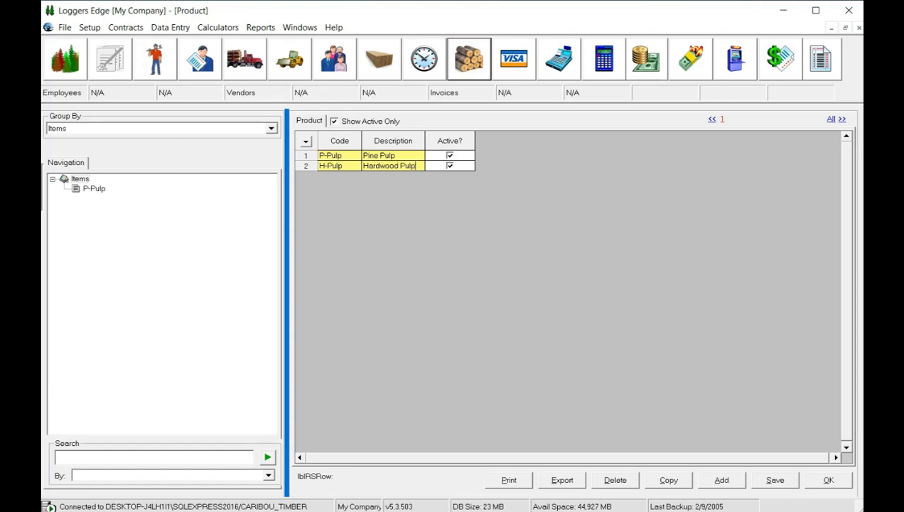
pyautogui.press('Up')
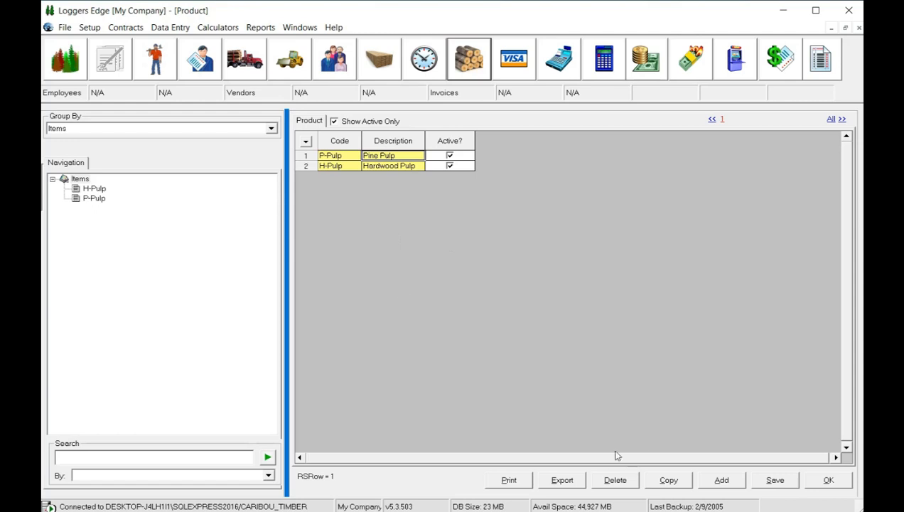
pyautogui.click(777, 482)
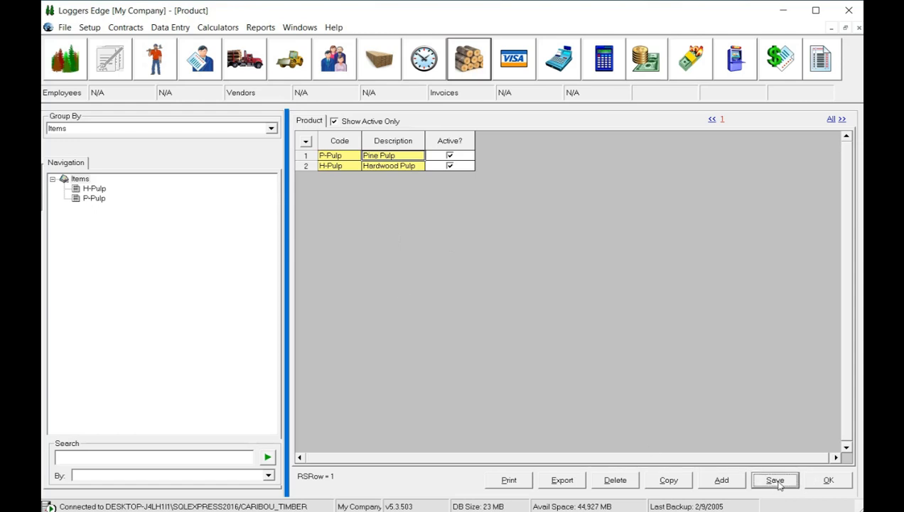
pyautogui.click(837, 483)
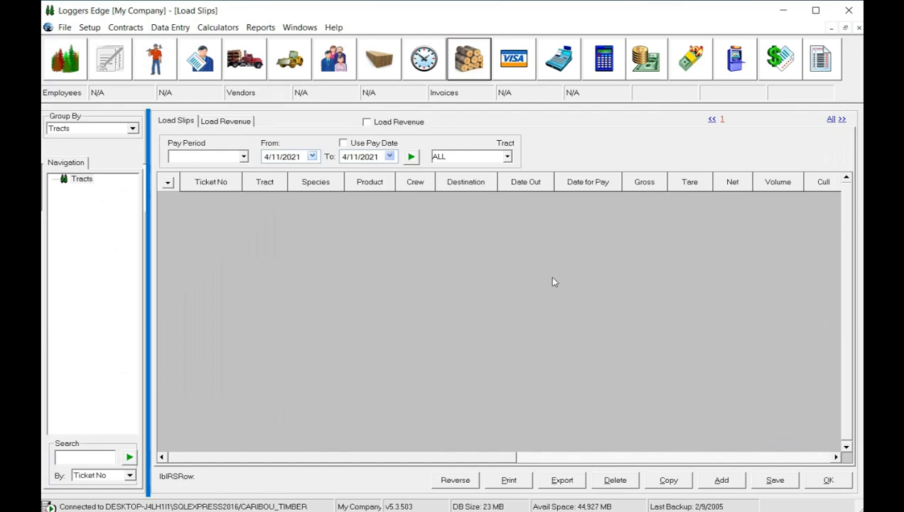
# Add a destination to the destinations setup list with Ray-Jesup as both code and description.
pyautogui.click(93, 30)
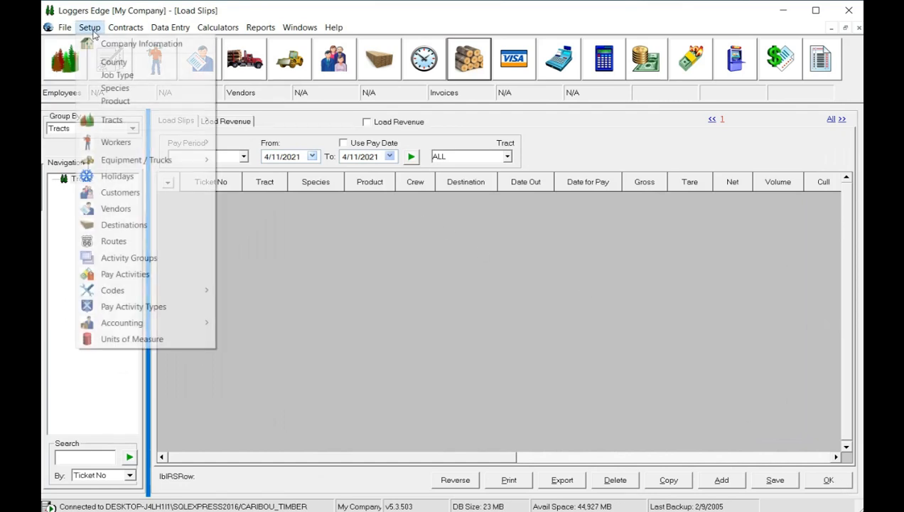
pyautogui.click(139, 229)
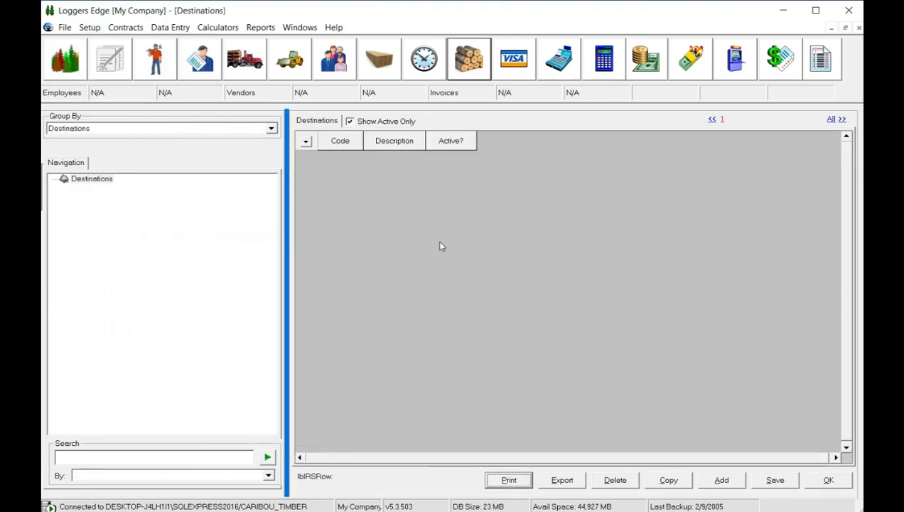
pyautogui.click(720, 480)
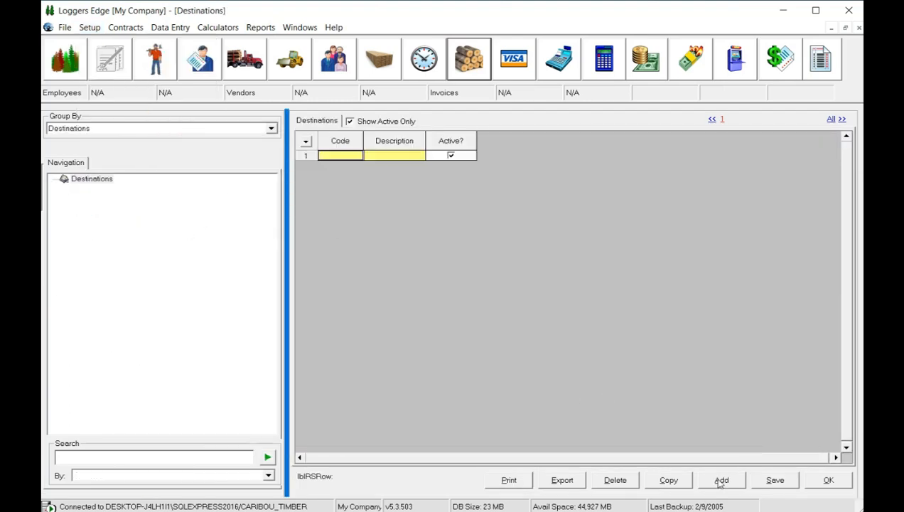
pyautogui.write('Ray-Jesup')
pyautogui.press('Tab')
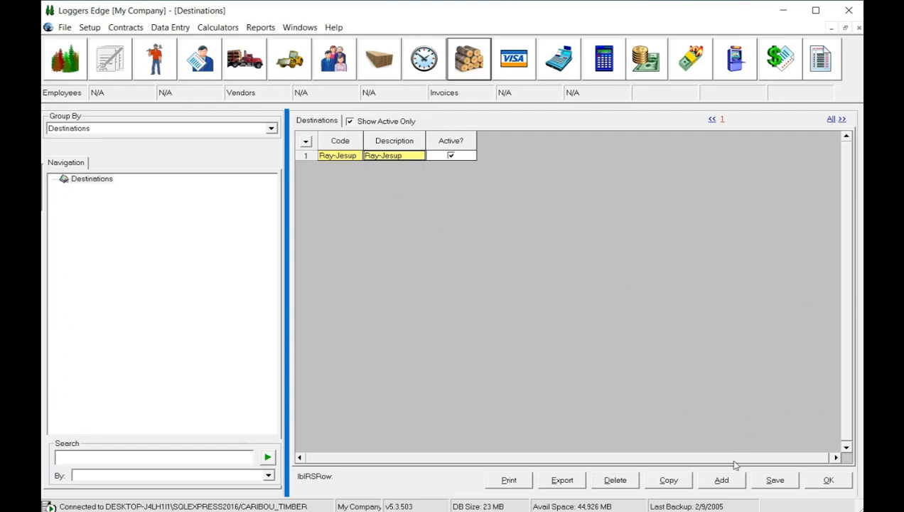
# Add a second destination with WF Fitz as code and description, then save and close the destinations list.
pyautogui.click(722, 481)
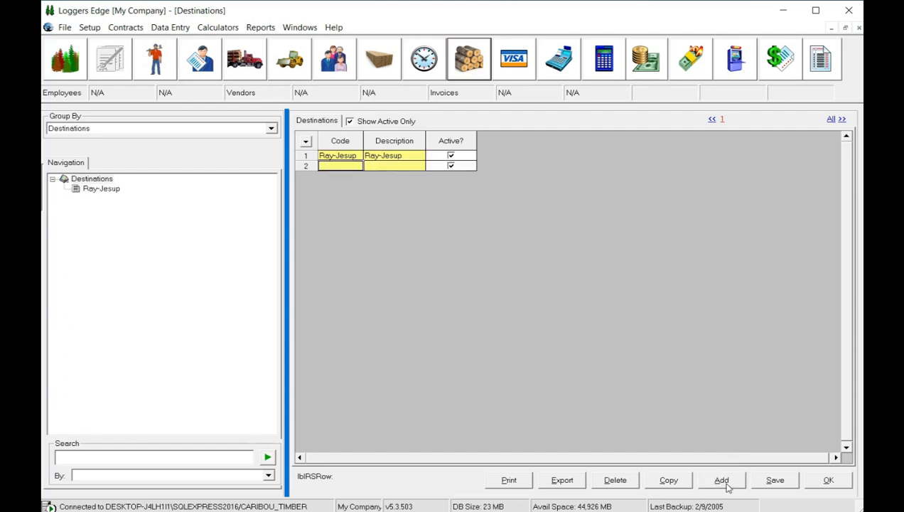
pyautogui.write('WF F')
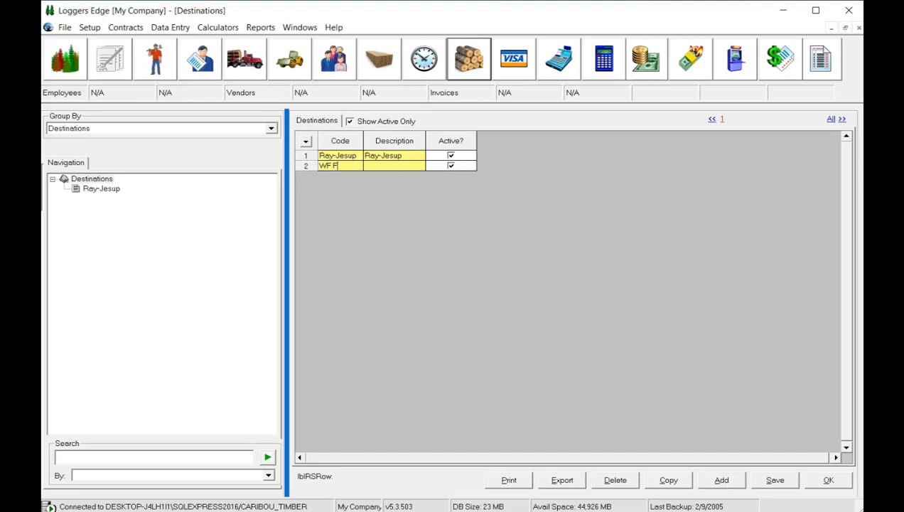
pyautogui.write('itz')
pyautogui.press('Tab')
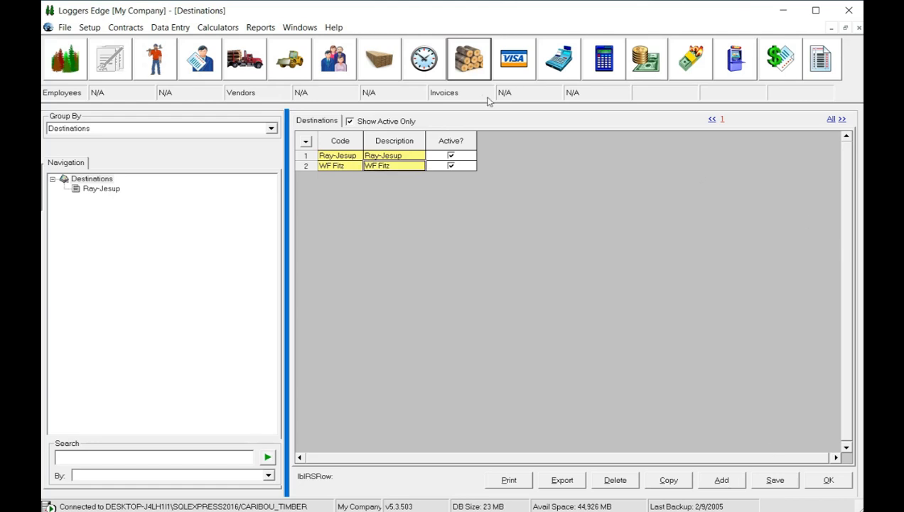
pyautogui.click(786, 481)
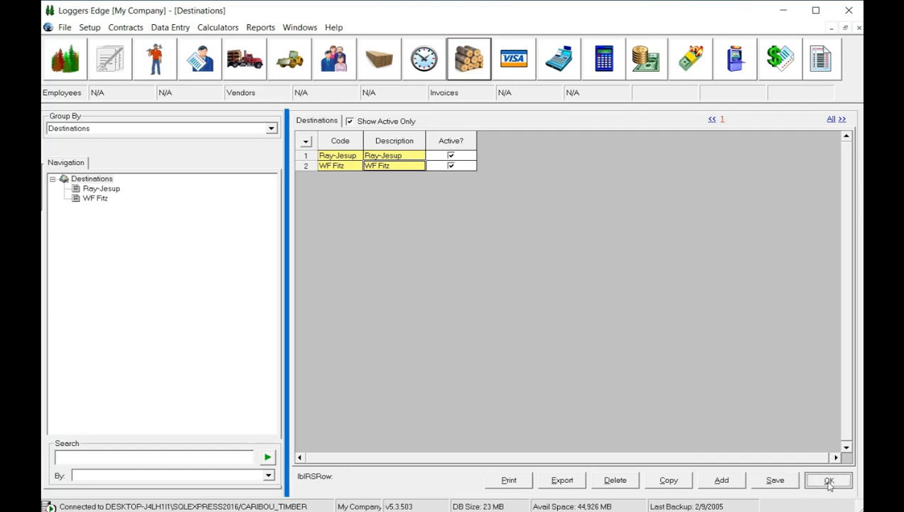
pyautogui.click(829, 481)
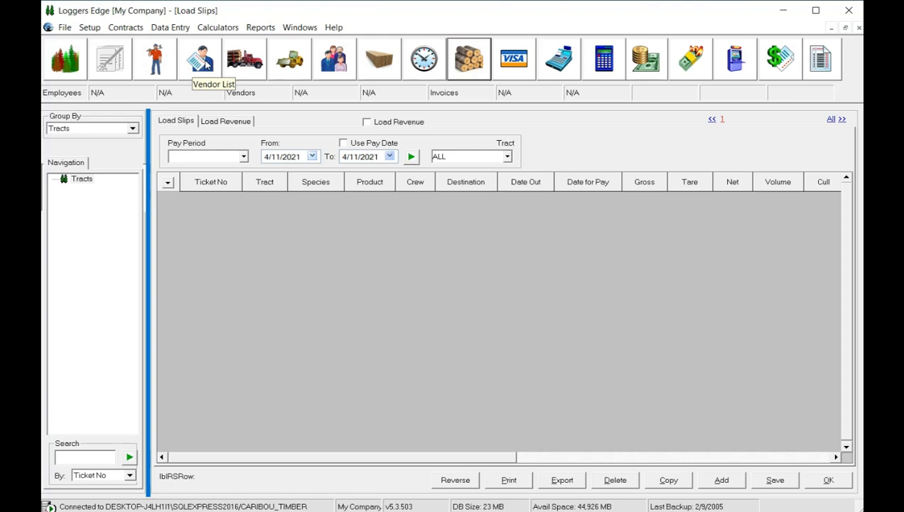
# Add a vendor with the code Jacks Trking and the description Jacks Trucking to the vendor list.
pyautogui.click(202, 63)
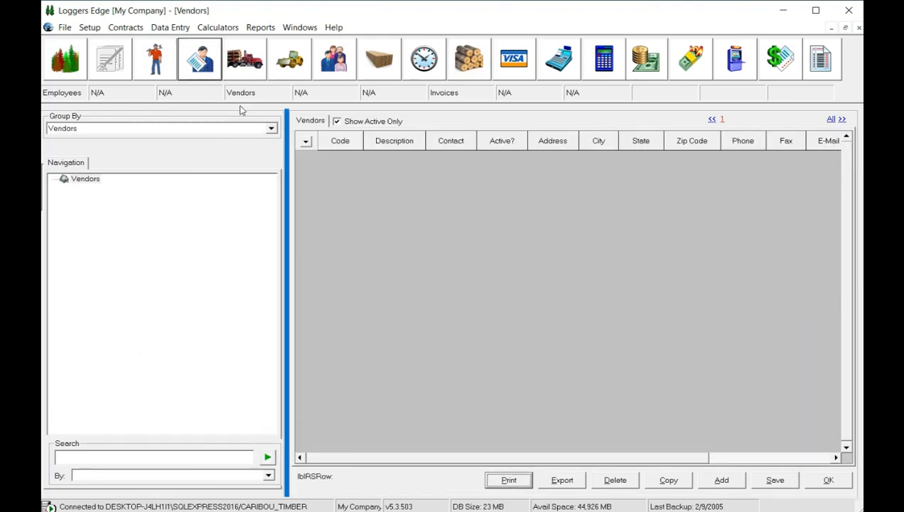
pyautogui.hotkey('alt', 'a')
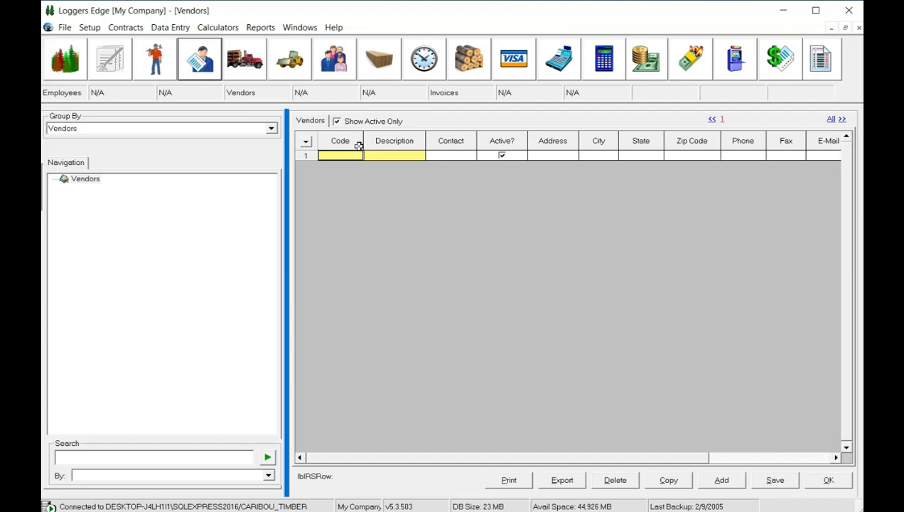
pyautogui.write('Jacks Trking')
pyautogui.press('Tab')
pyautogui.write('Jac')
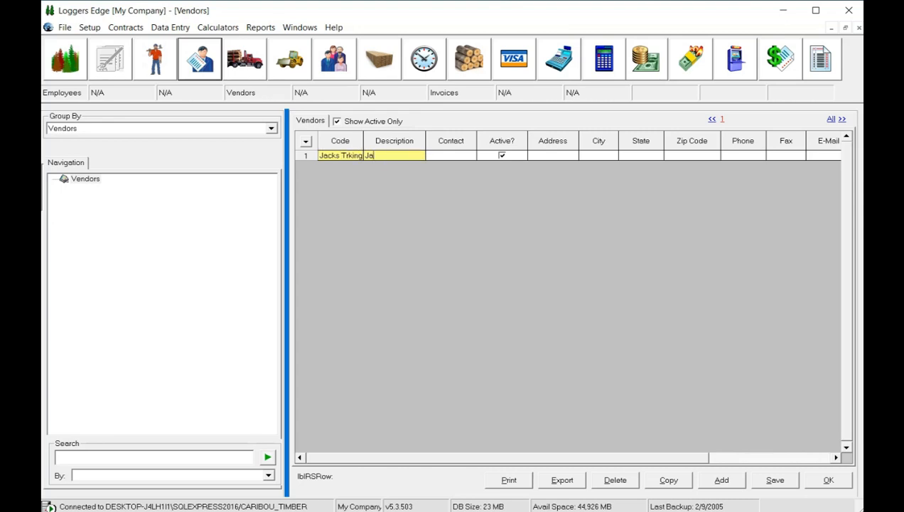
pyautogui.write('ks Trucking')
# Add a second vendor with Stella Estates as both code and description.
pyautogui.press('alt')
pyautogui.hotkey('alt', 'a')
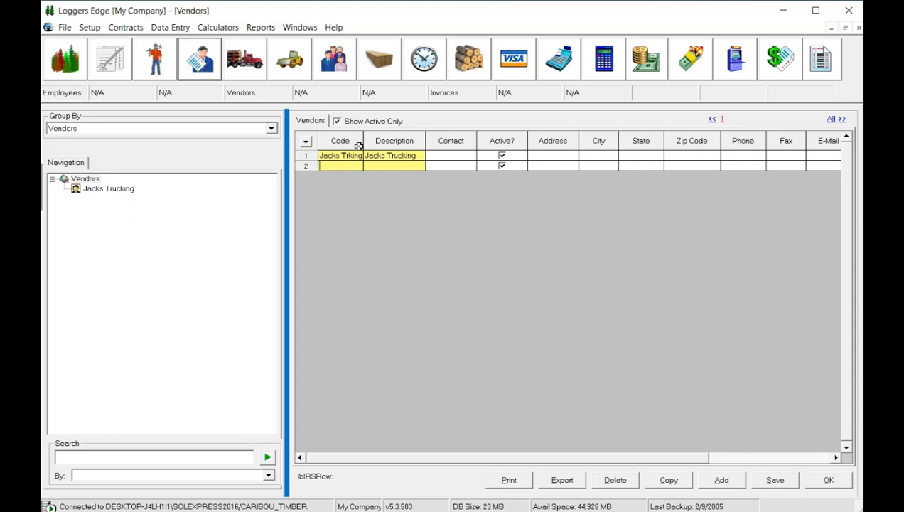
pyautogui.write('Stella Estates')
pyautogui.press('Tab')
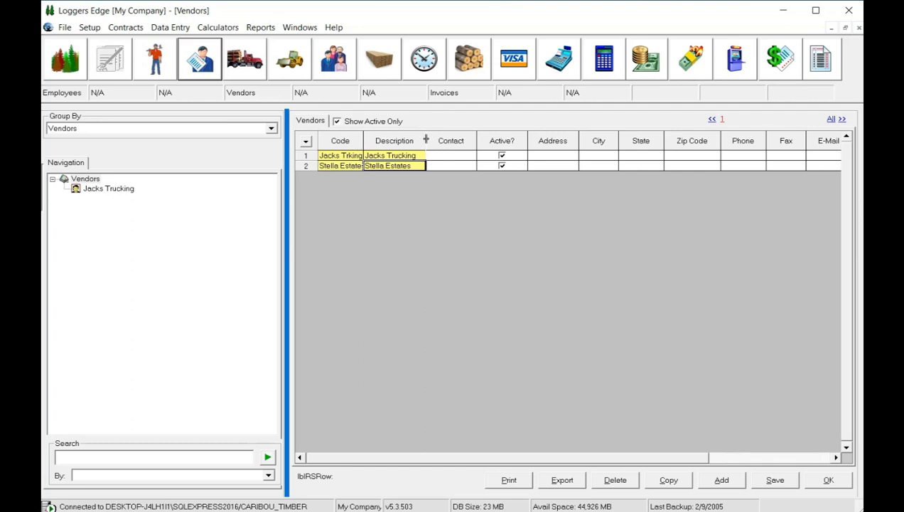
# Widen the vendor list's Description and Code columns to fit their entries, and save the vendors.
pyautogui.moveTo(426, 140); pyautogui.dragTo(451, 140)
pyautogui.click(408, 155)
pyautogui.click(407, 165)
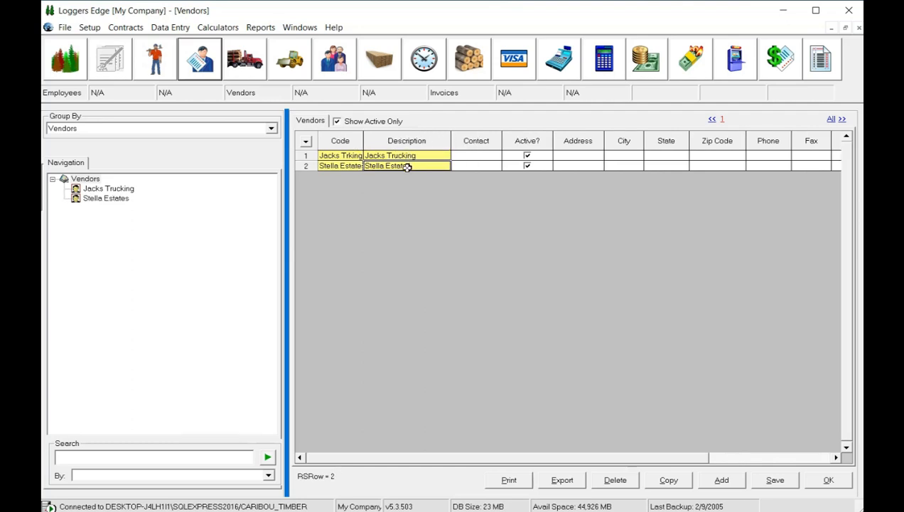
pyautogui.moveTo(364, 140); pyautogui.dragTo(380, 140)
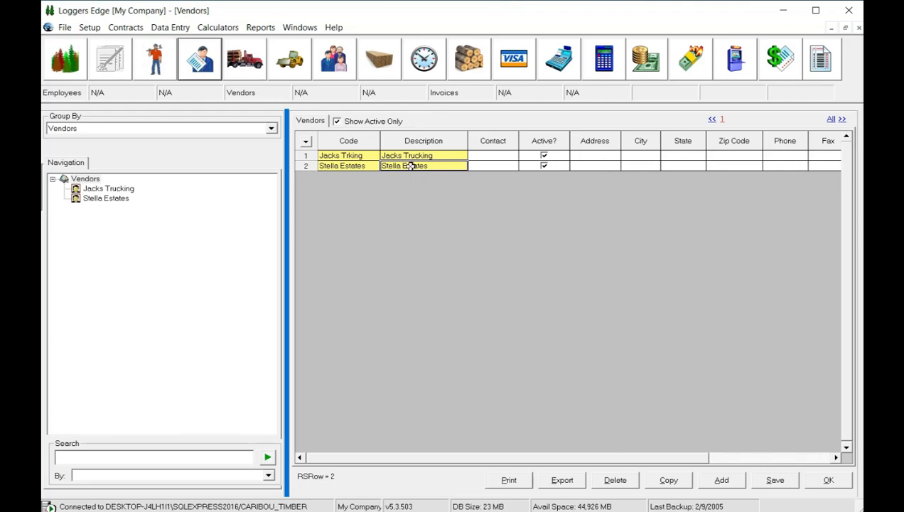
pyautogui.click(788, 482)
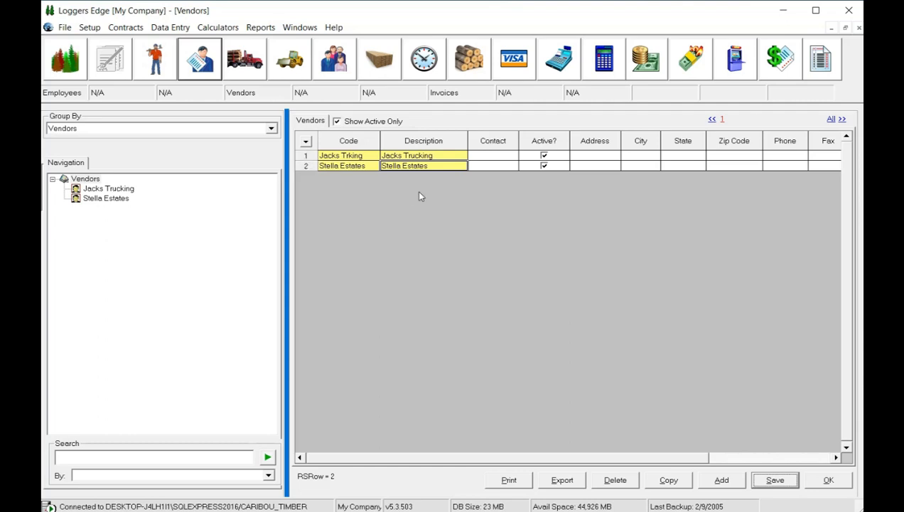
# Close the vendor list and add a truck with the code Jack and owner Jacks Trking, widening the Owner column to fit.
pyautogui.click(829, 481)
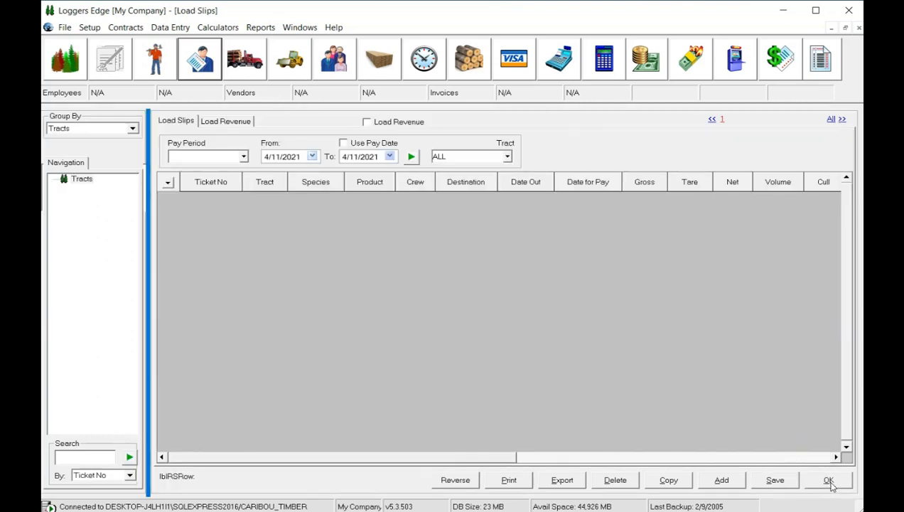
pyautogui.click(240, 69)
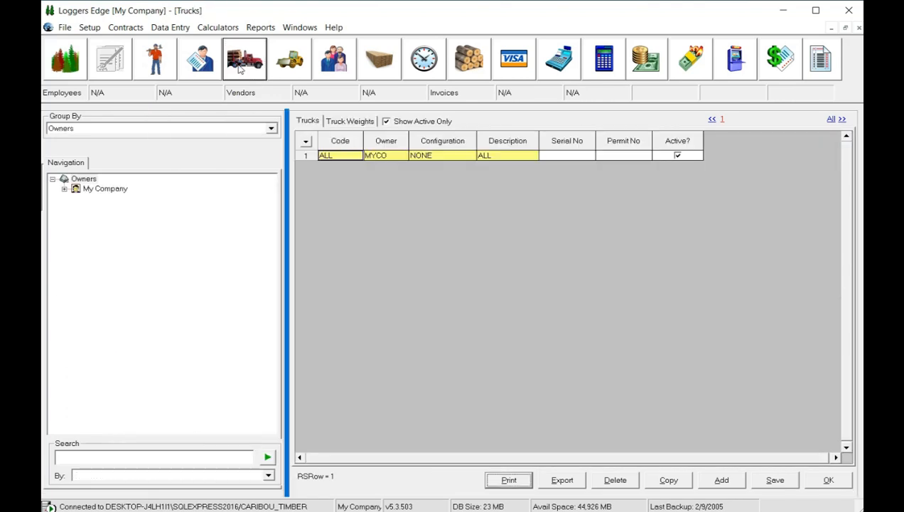
pyautogui.click(722, 485)
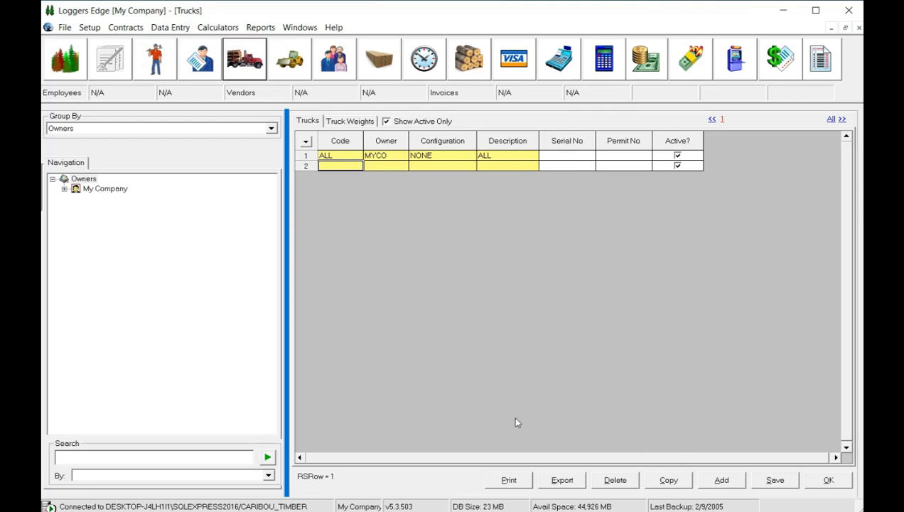
pyautogui.write('Jacks')
pyautogui.press('BackSpace')
pyautogui.press('Tab')
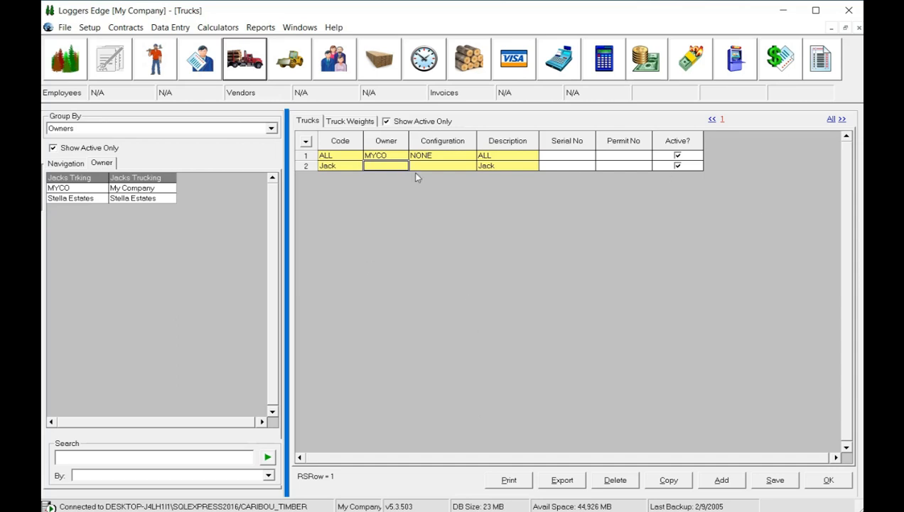
pyautogui.doubleClick(71, 178)
pyautogui.moveTo(408, 141); pyautogui.dragTo(438, 140)
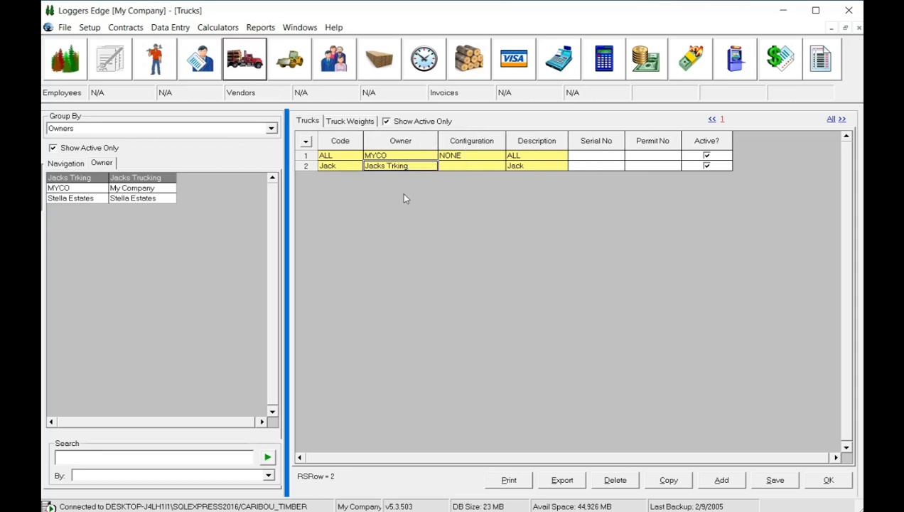
# Set the new truck's configuration to NONE and close the trucks list.
pyautogui.click(472, 166)
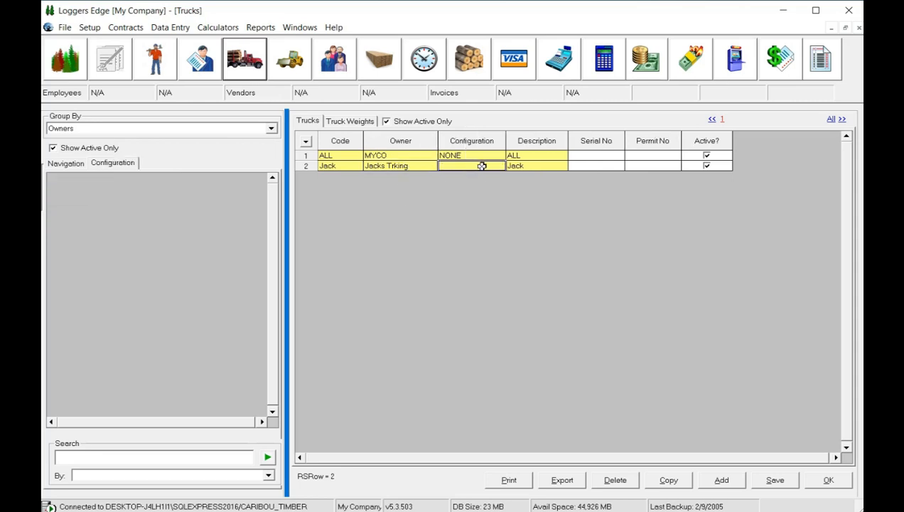
pyautogui.write('N')
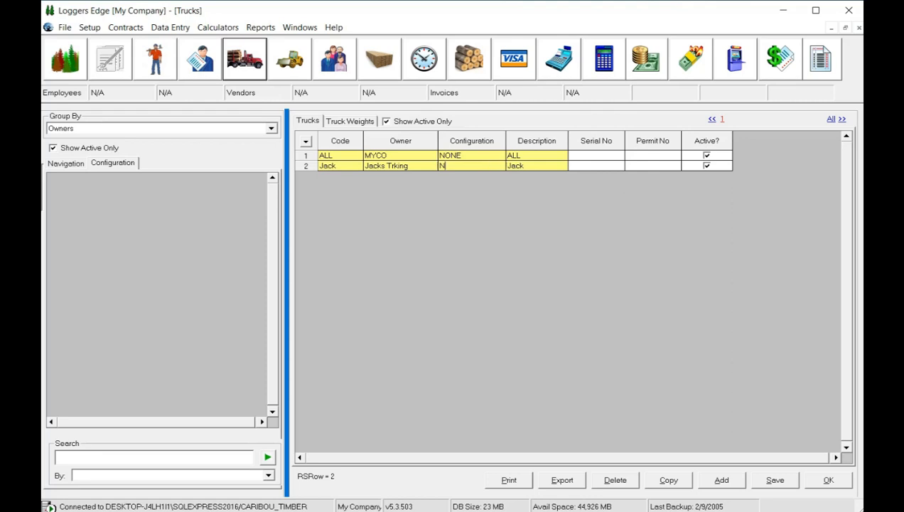
pyautogui.write('ONE')
pyautogui.press('Up')
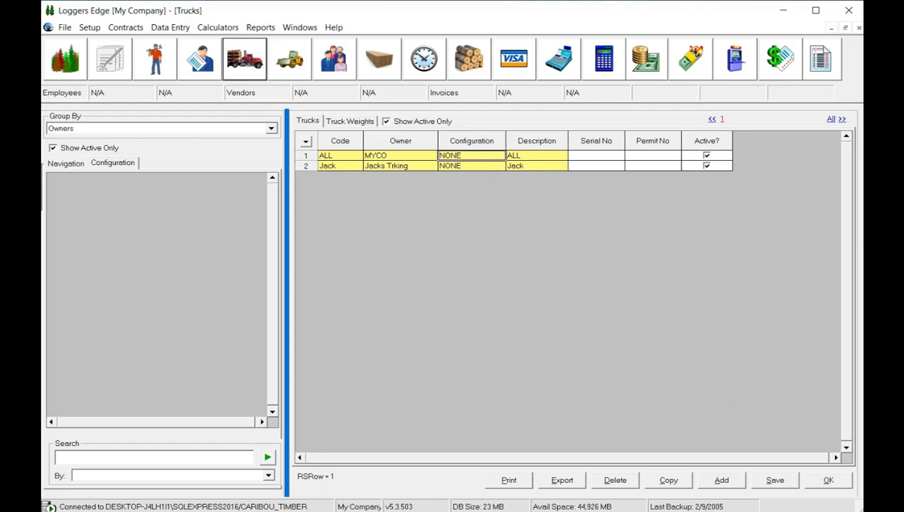
pyautogui.click(828, 481)
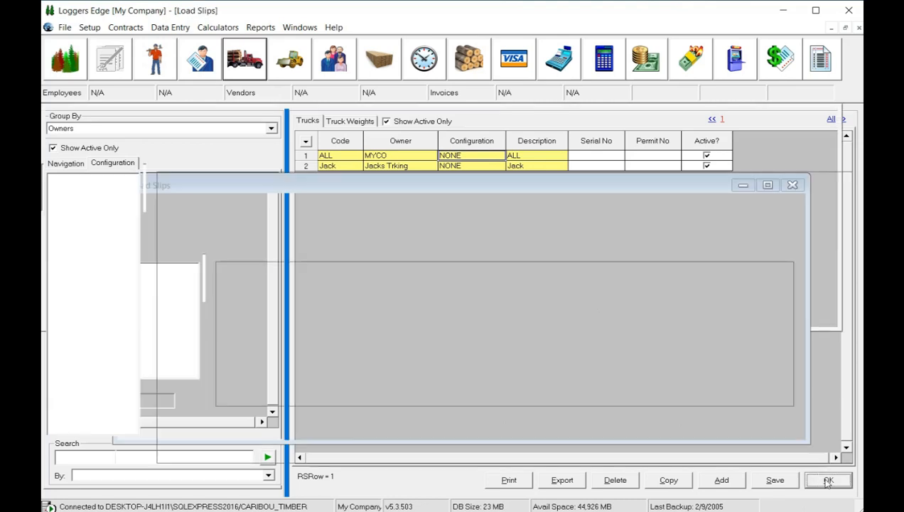